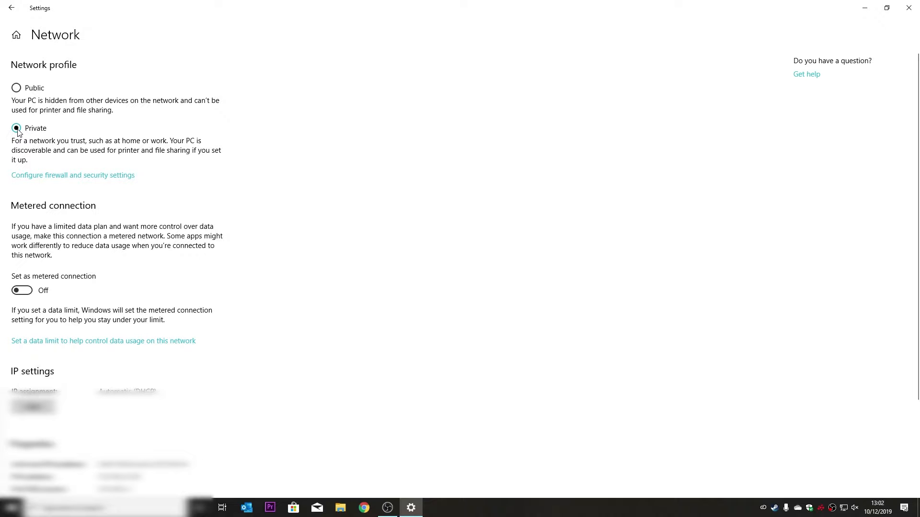
# Close the network profile settings and open the Services app.
pyautogui.click(909, 7)
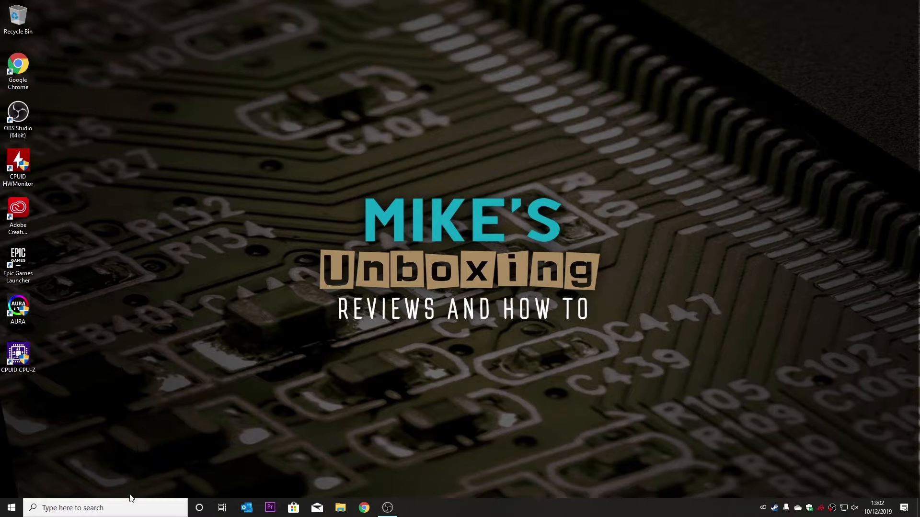
pyautogui.click(123, 511)
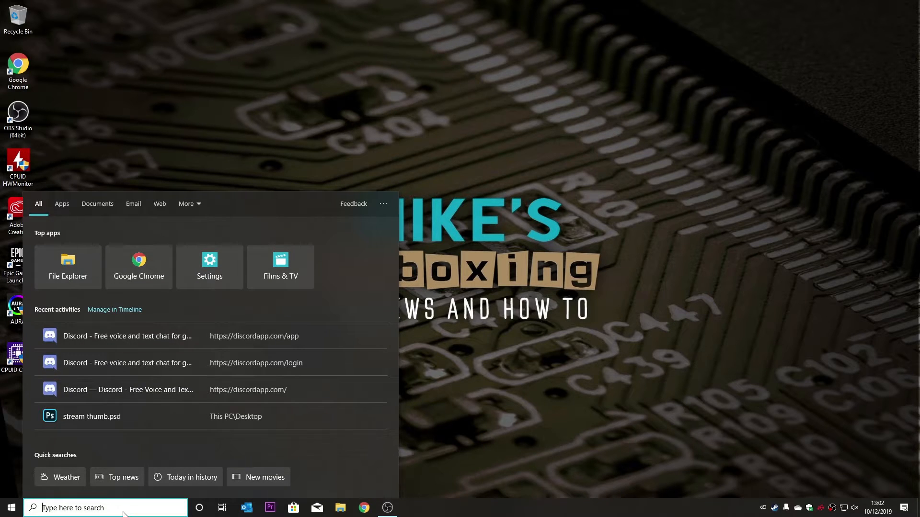
pyautogui.write('servoices')
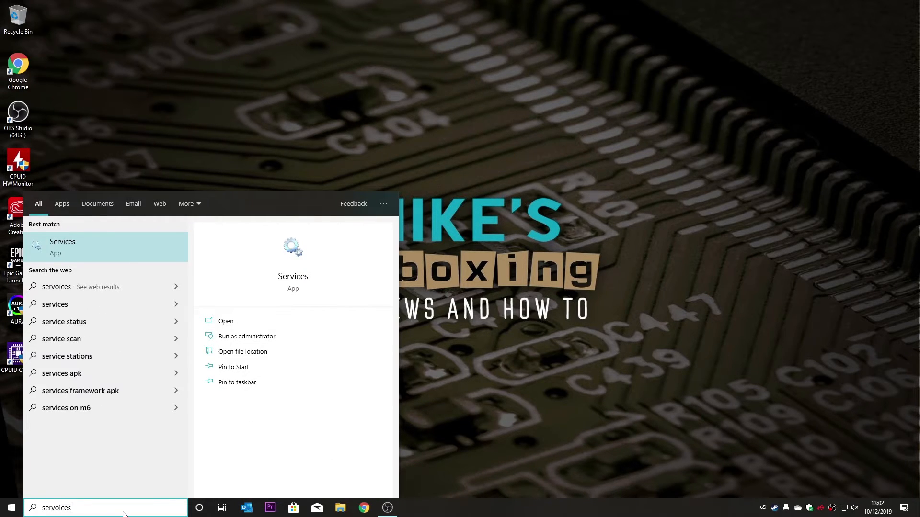
pyautogui.click(292, 279)
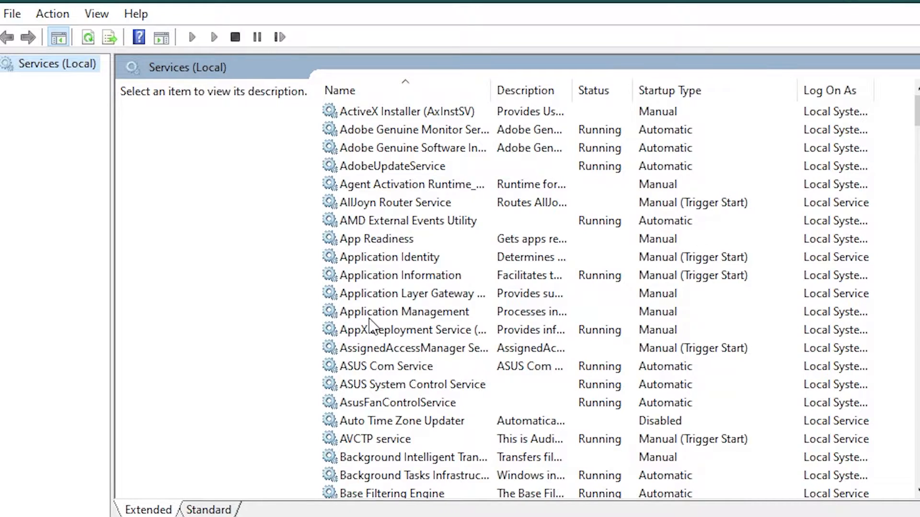
# Set the Function Discovery Provider Host service's startup type to Automatic and apply it.
pyautogui.scroll(-3, 371, 327)
pyautogui.scroll(-20, 370, 322)
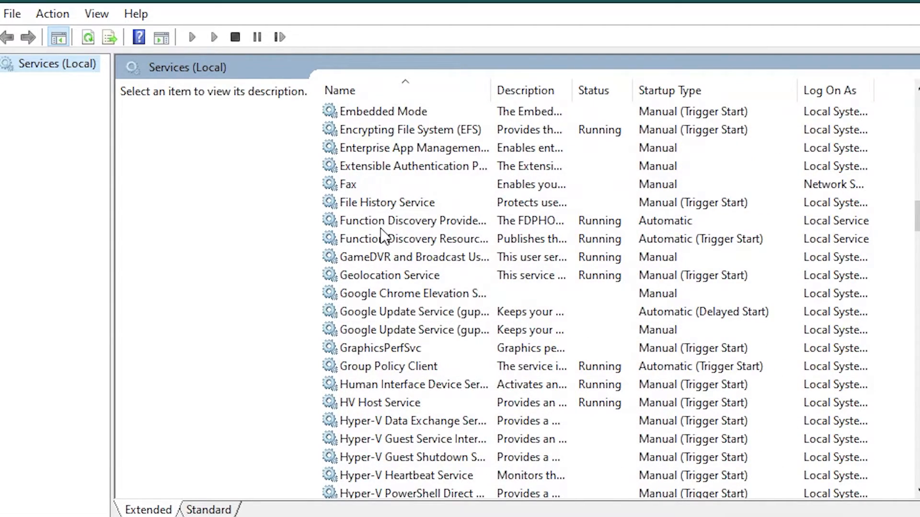
pyautogui.click(382, 224)
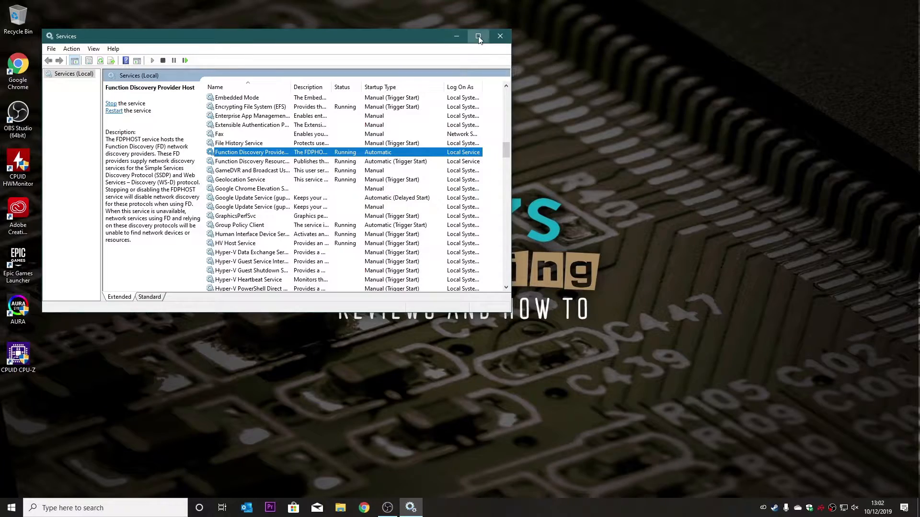
pyautogui.click(477, 36)
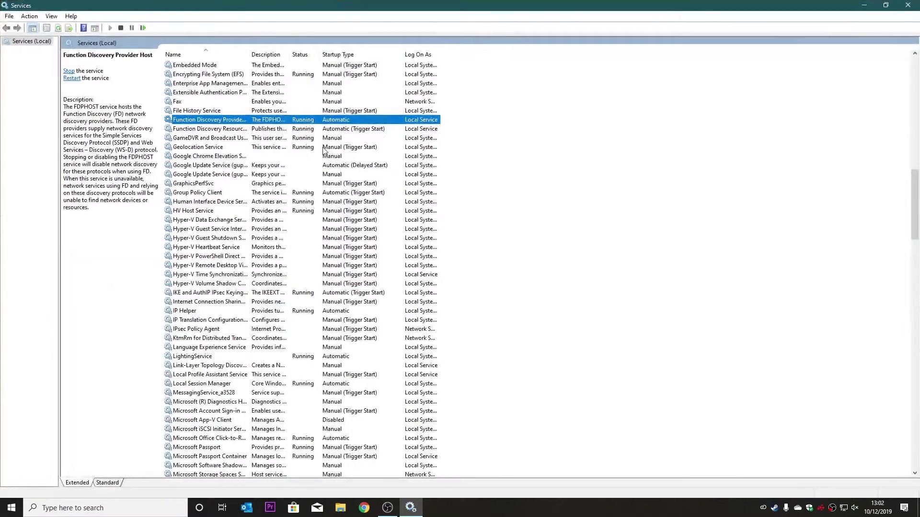
pyautogui.rightClick(307, 119)
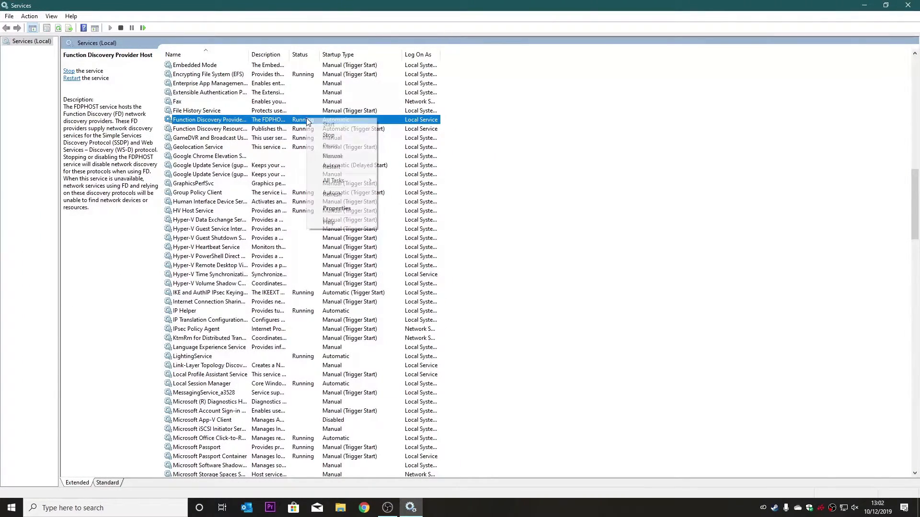
pyautogui.click(337, 208)
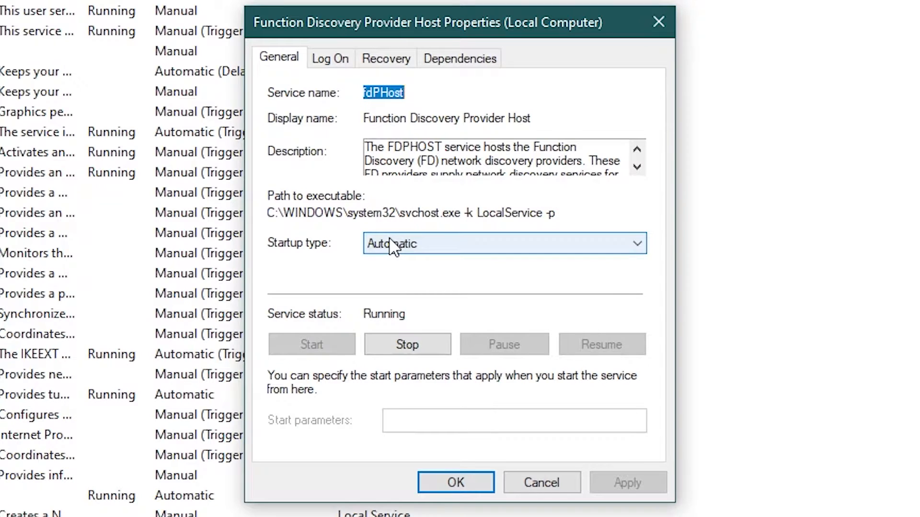
pyautogui.click(392, 246)
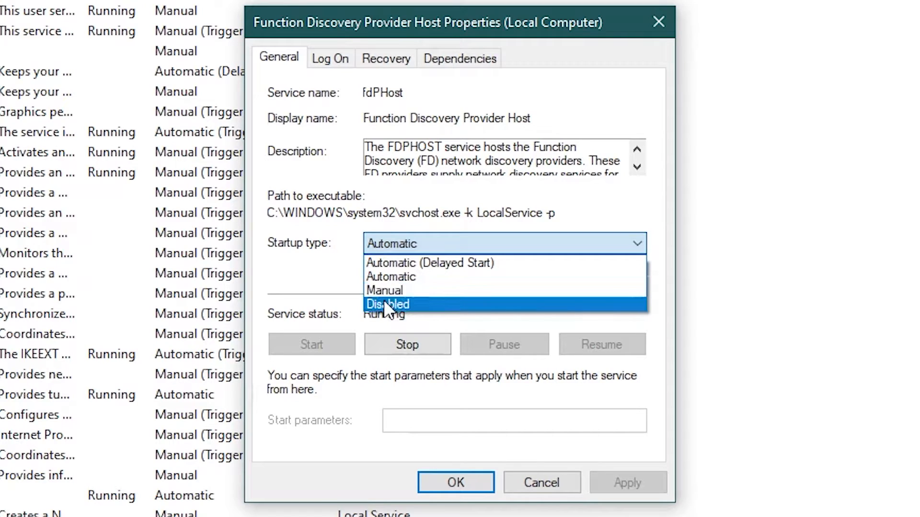
pyautogui.click(391, 277)
pyautogui.click(623, 484)
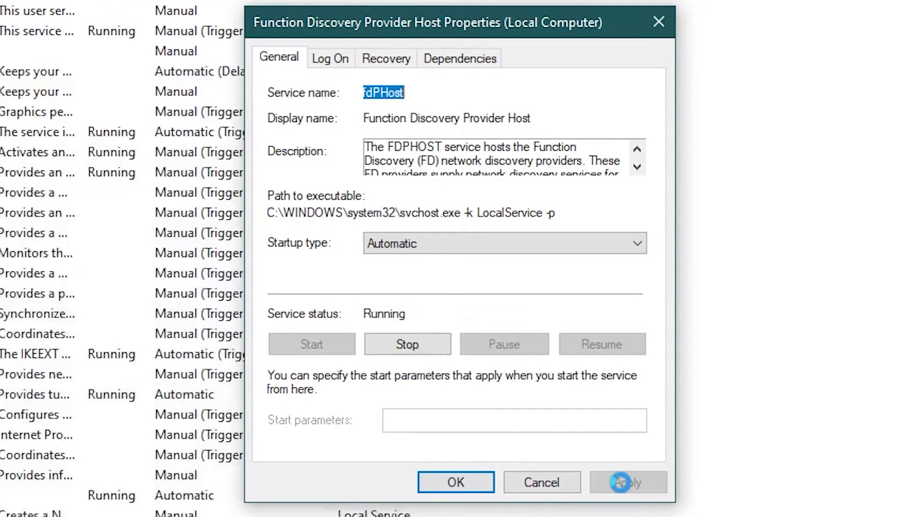
pyautogui.click(436, 481)
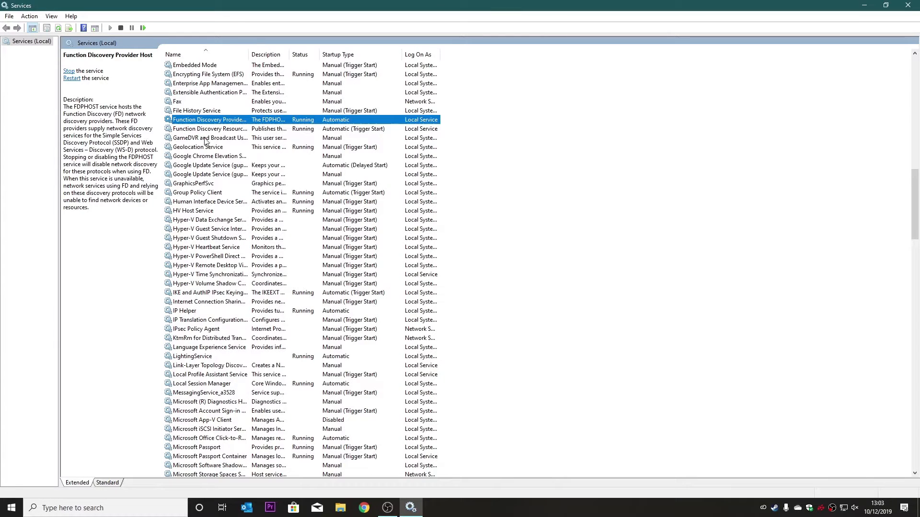
# Set the Function Discovery Resource Publication service's startup type to Automatic and apply it.
pyautogui.click(202, 129)
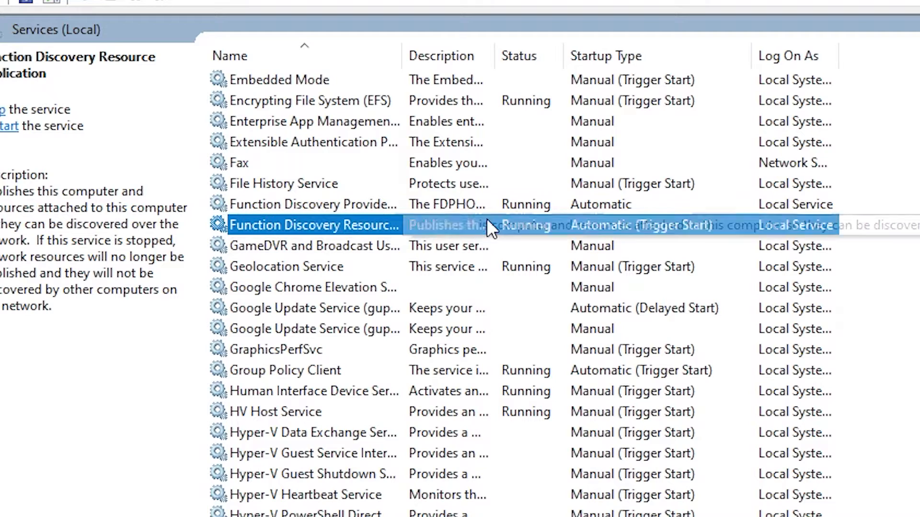
pyautogui.rightClick(582, 222)
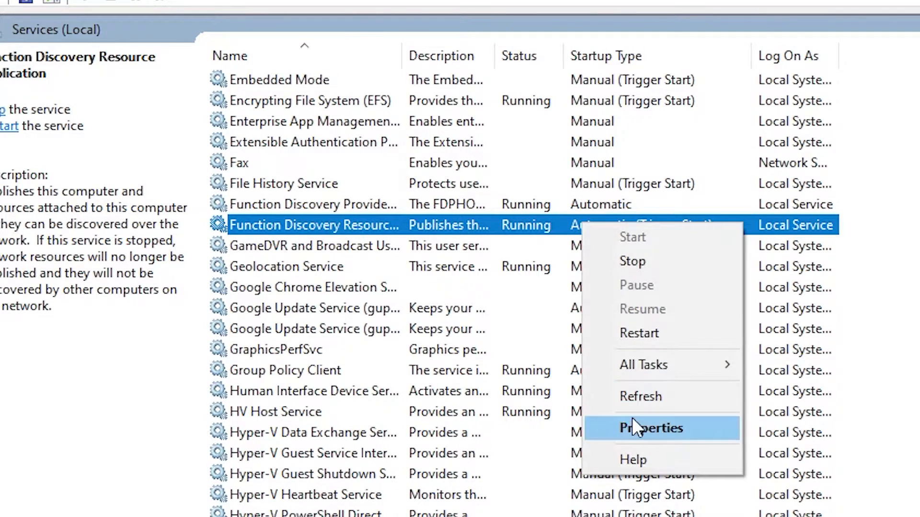
pyautogui.click(632, 420)
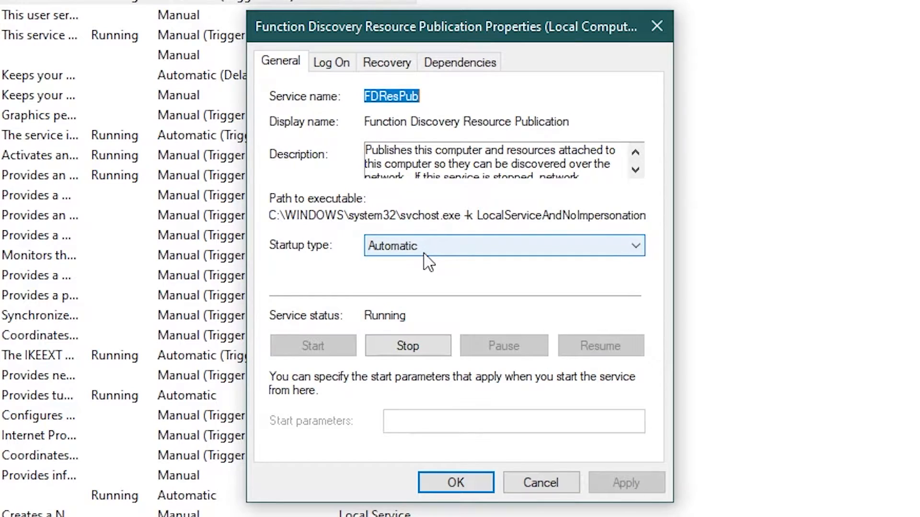
pyautogui.click(424, 254)
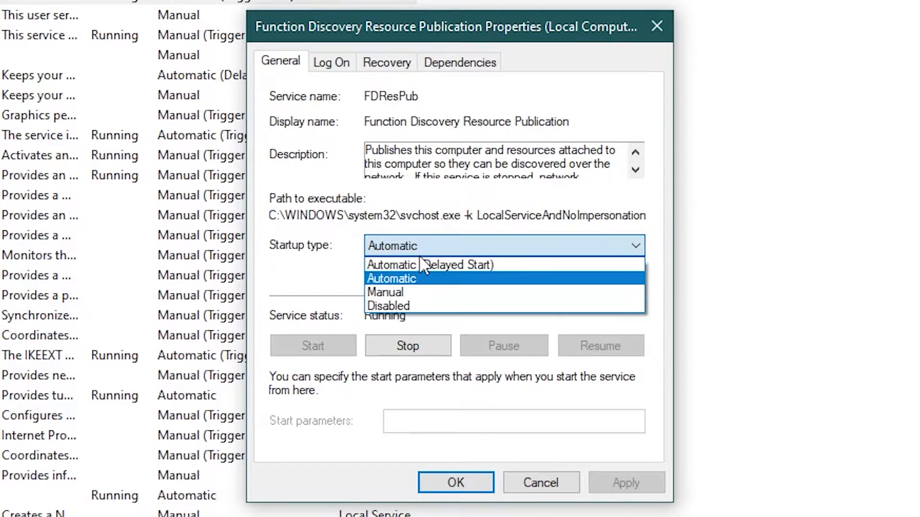
pyautogui.click(402, 281)
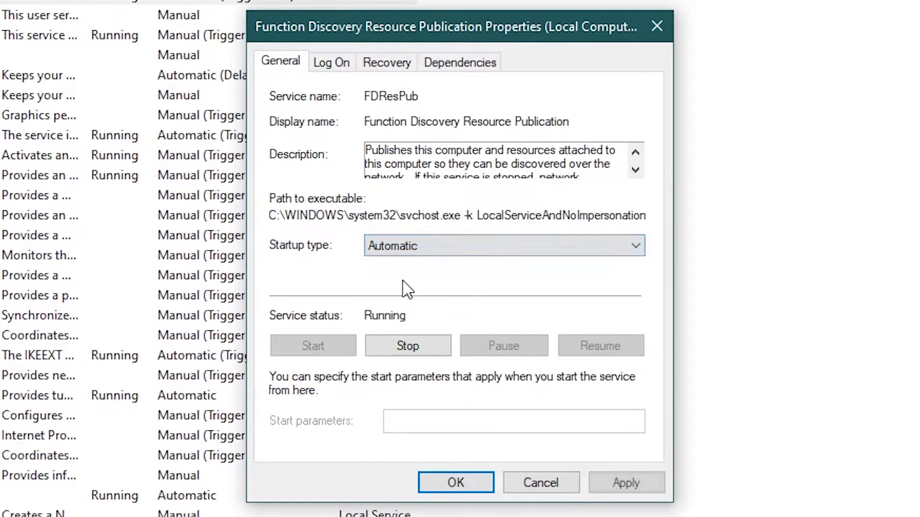
pyautogui.click(618, 484)
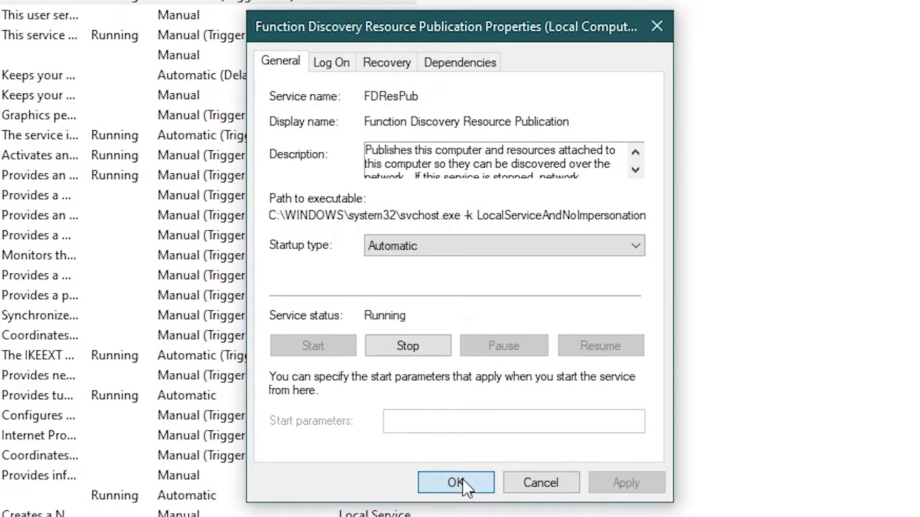
pyautogui.click(463, 480)
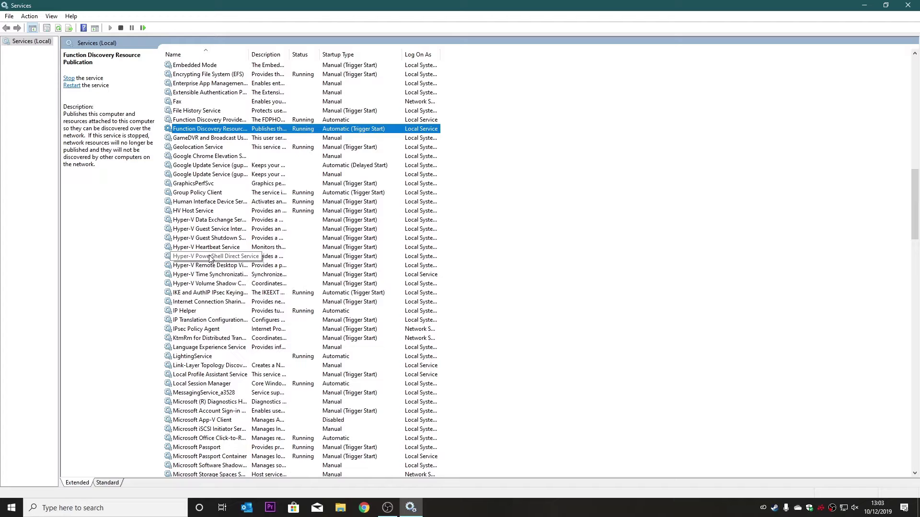
# Close Services and open the advanced sharing settings of Control Panel.
pyautogui.scroll(-9, 210, 260)
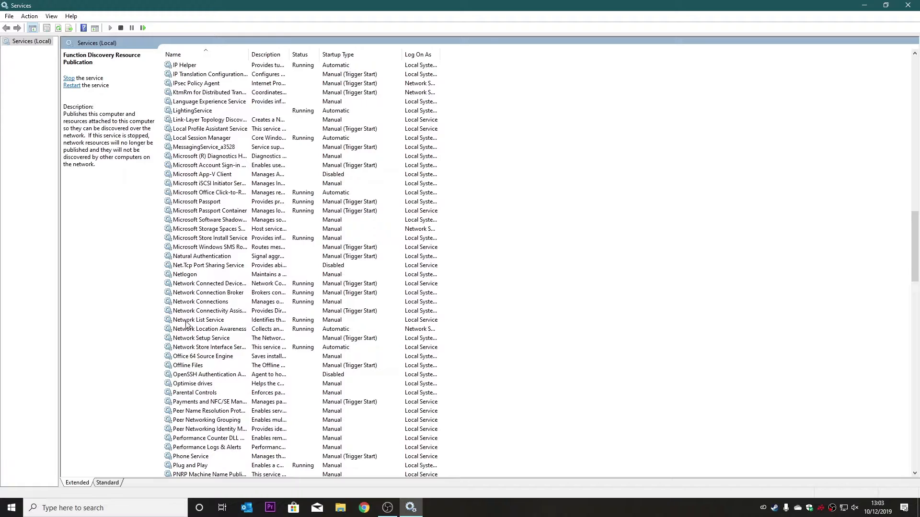
pyautogui.scroll(-4, 204, 395)
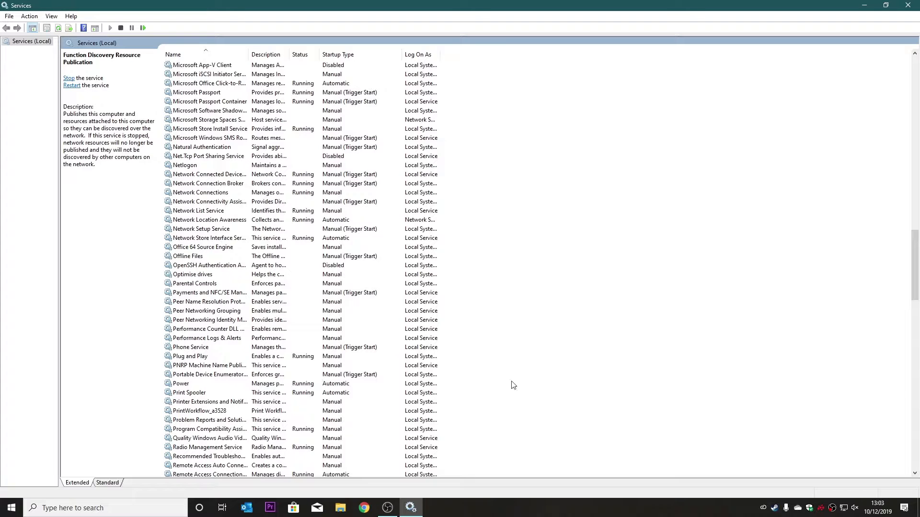
pyautogui.click(908, 5)
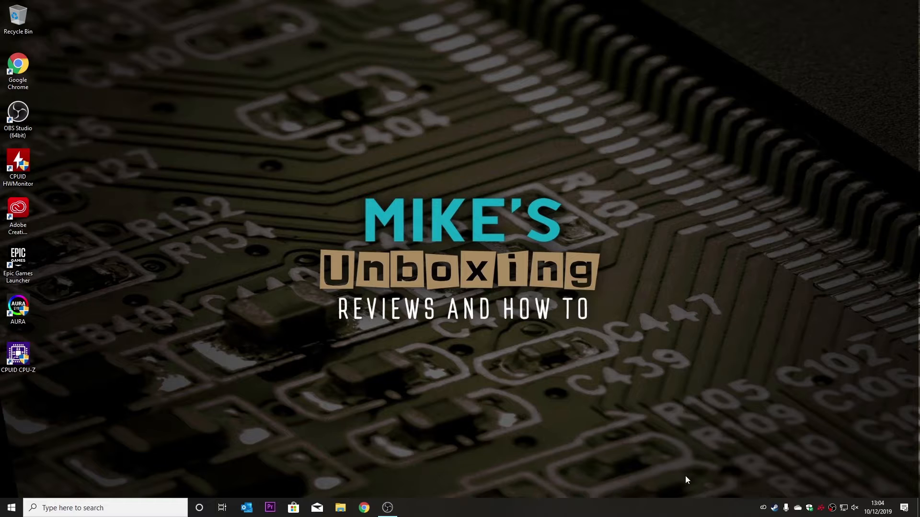
pyautogui.click(87, 507)
pyautogui.write('share')
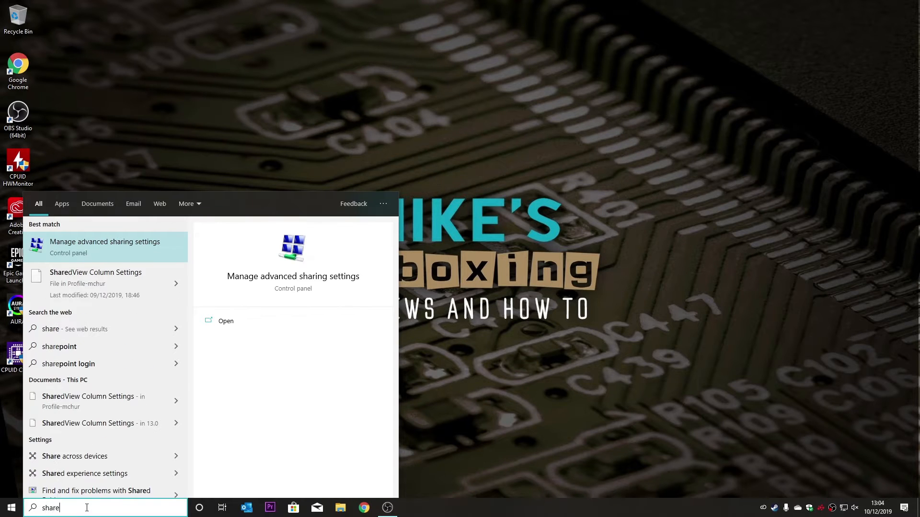
pyautogui.click(283, 277)
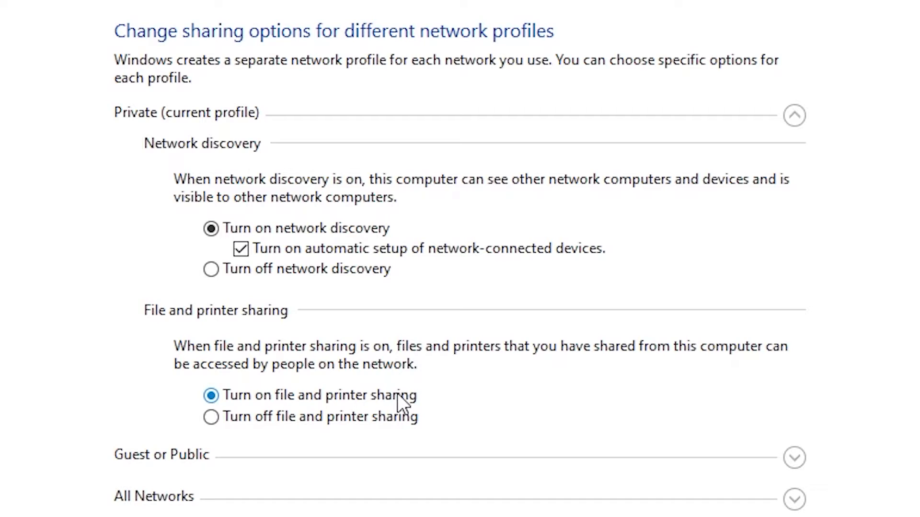
# Review the sharing options for the Guest or Public and All Networks profiles and close the advanced sharing settings.
pyautogui.click(794, 458)
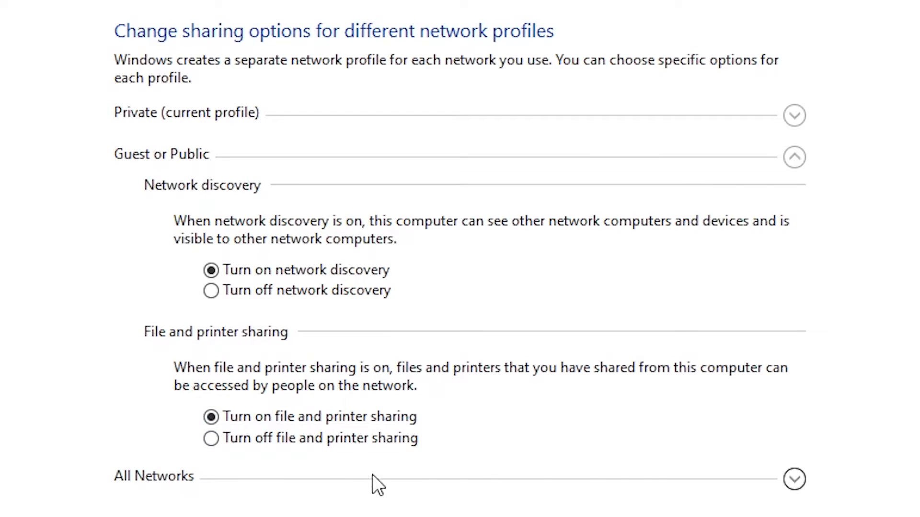
pyautogui.click(793, 481)
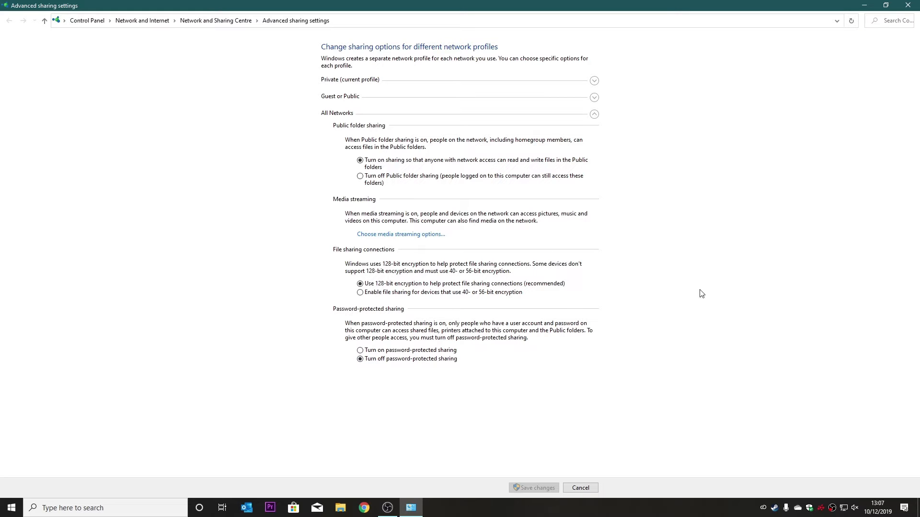
pyautogui.click(913, 8)
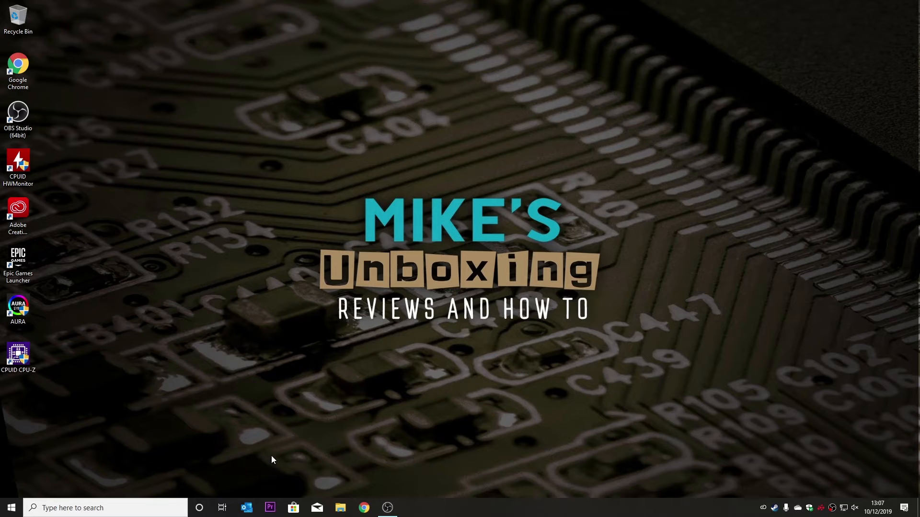
# In File Explorer, open the network access dialog for giving specific people access to the Videos folder.
pyautogui.click(340, 507)
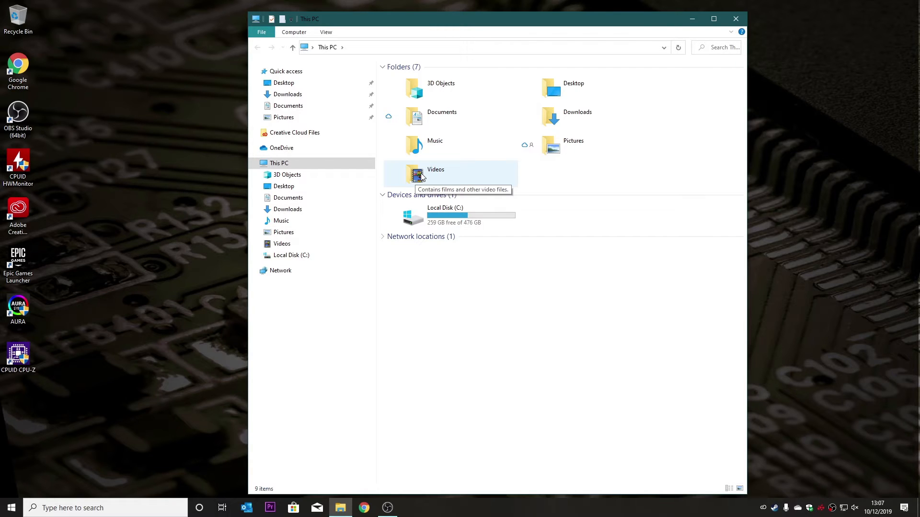
pyautogui.rightClick(420, 175)
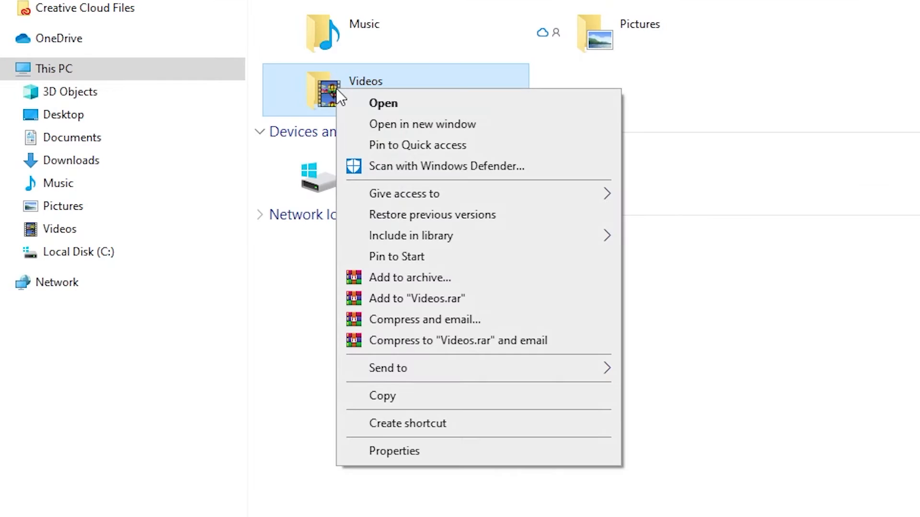
pyautogui.moveTo(457, 196)
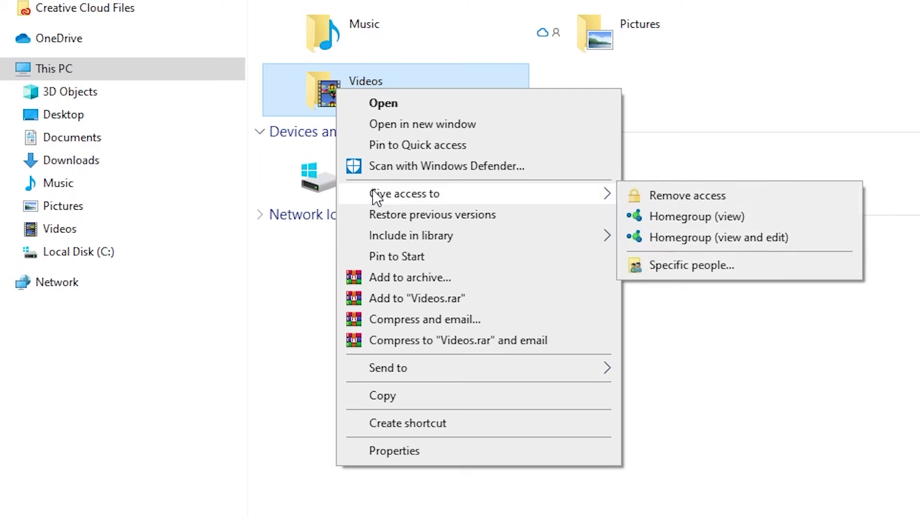
pyautogui.click(679, 270)
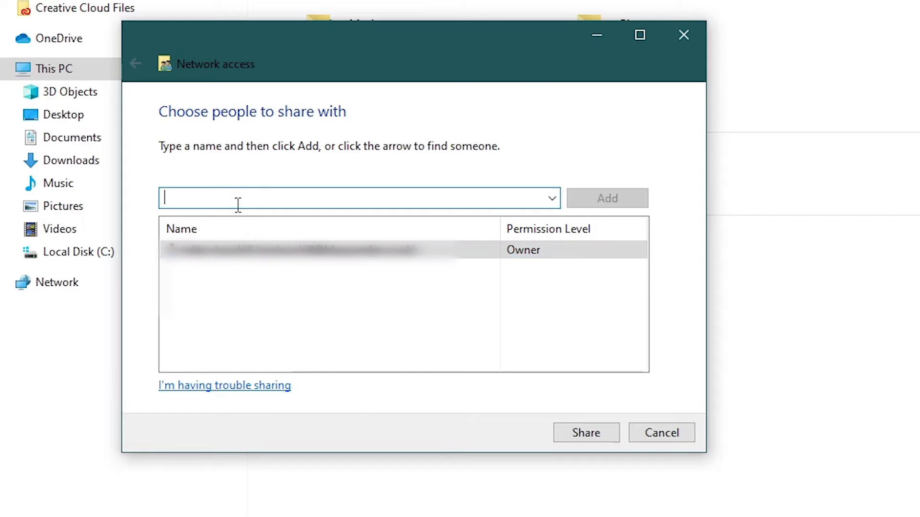
# Add everyone to the people sharing the Videos folder and set their permission level to Read/Write.
pyautogui.write('everyone')
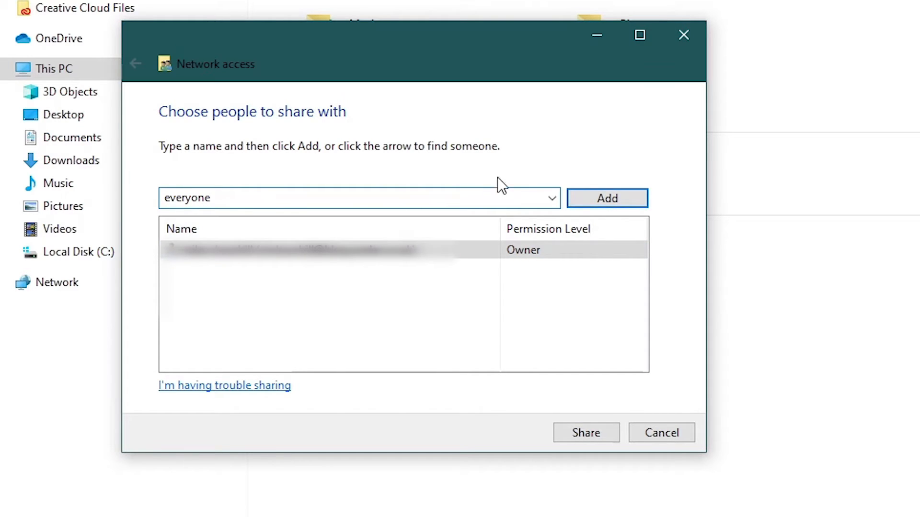
pyautogui.click(591, 199)
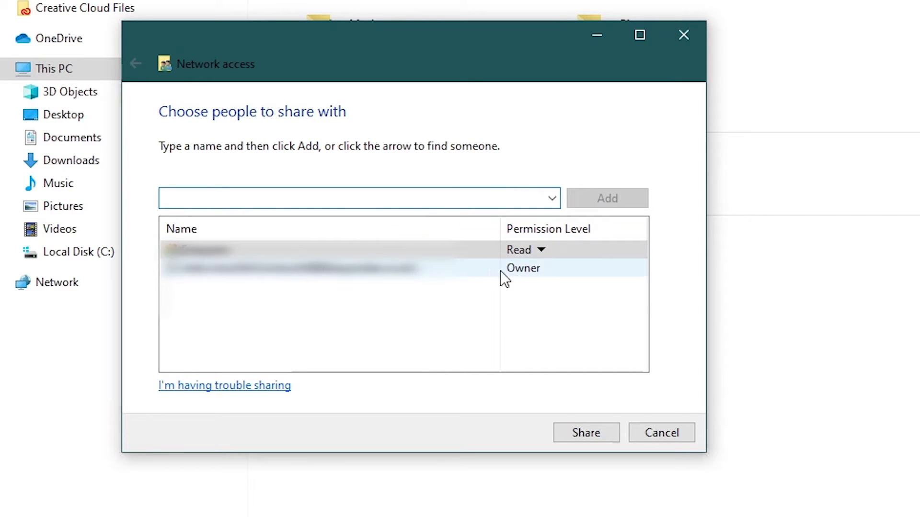
pyautogui.click(540, 251)
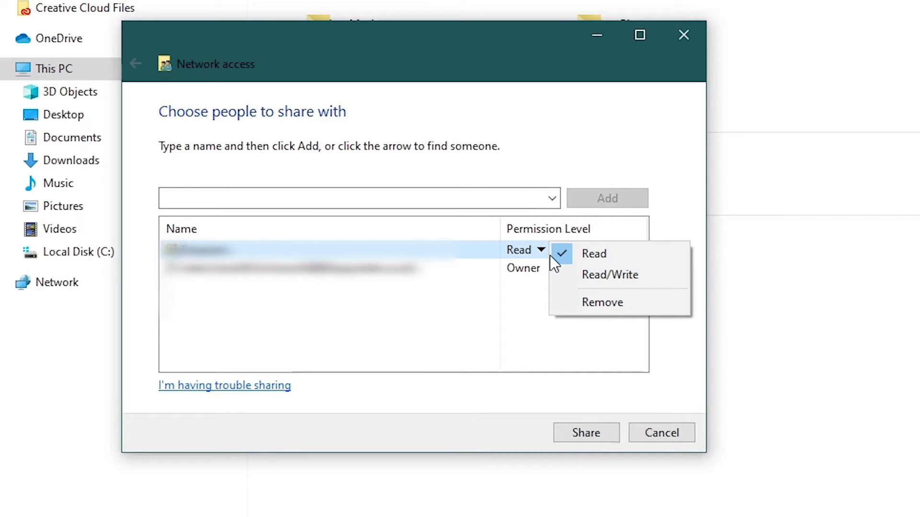
pyautogui.click(591, 277)
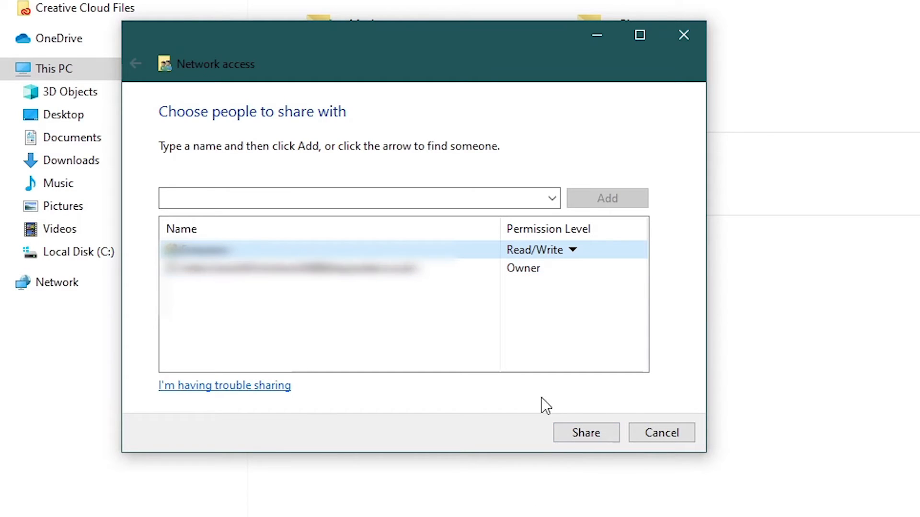
# Share the Videos folder with the chosen permissions, finish the network access dialog and expand Network in File Explorer.
pyautogui.click(581, 438)
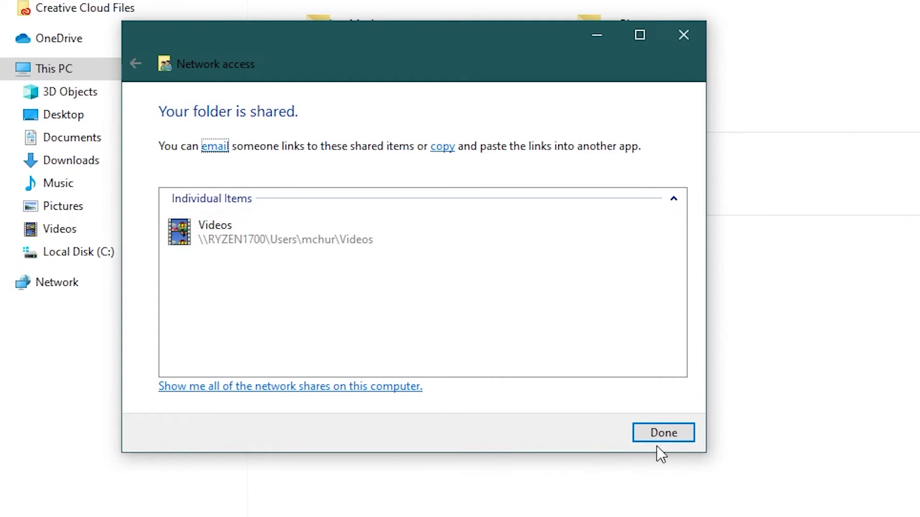
pyautogui.click(671, 432)
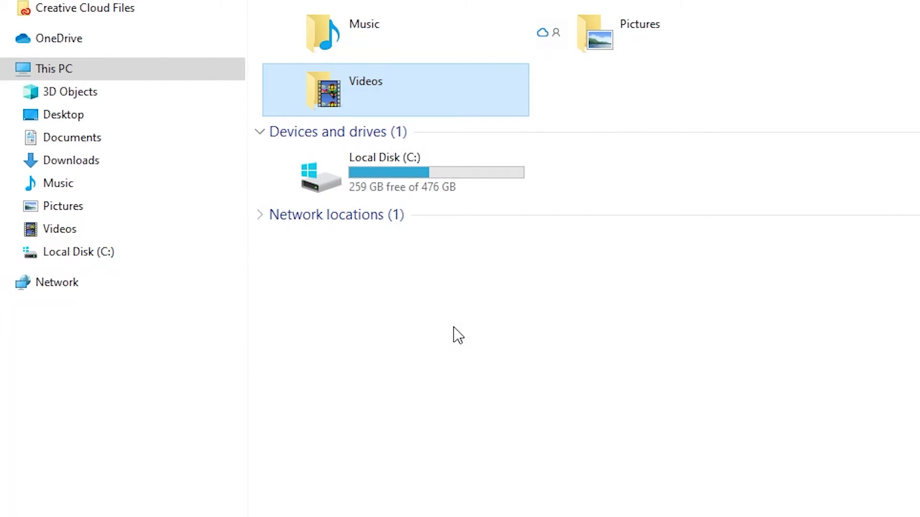
pyautogui.click(4, 283)
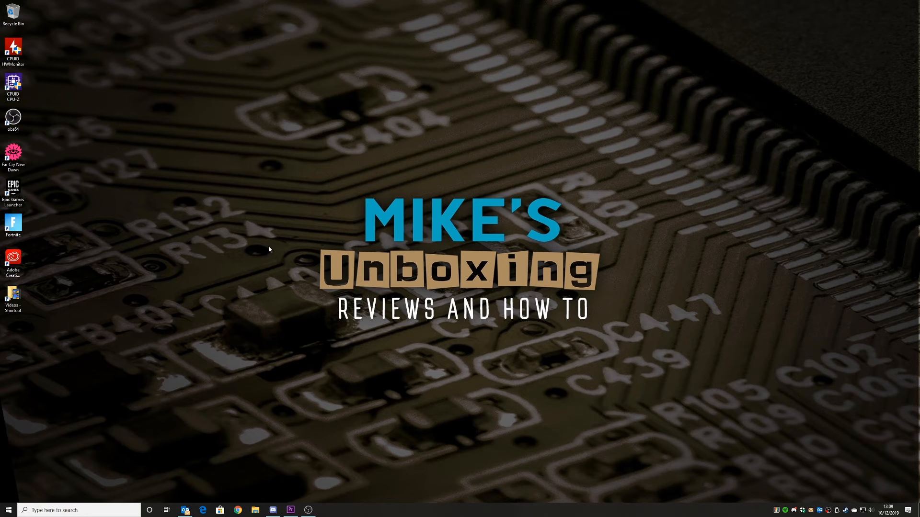
# Open the Videos shortcut on the desktop, and in File Explorer go from Desktop to the network path \\ryzen1700.
pyautogui.doubleClick(16, 296)
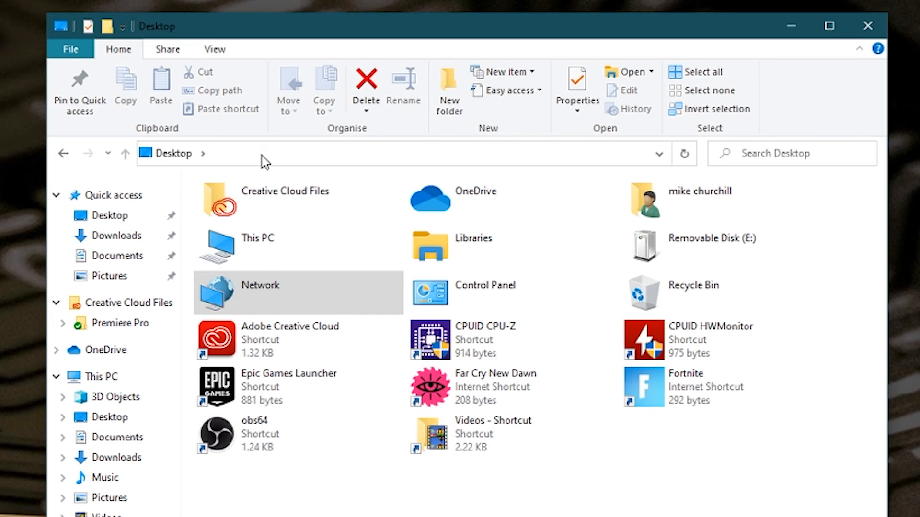
pyautogui.click(438, 96)
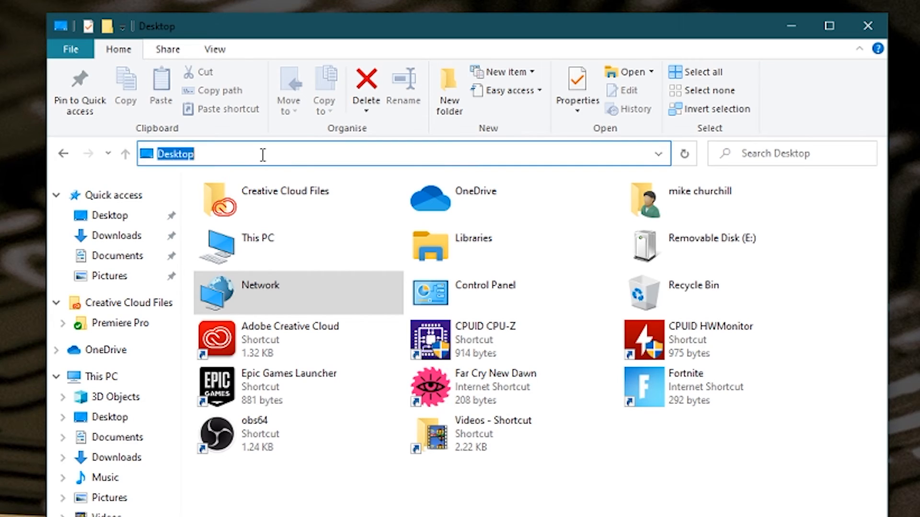
pyautogui.write('r')
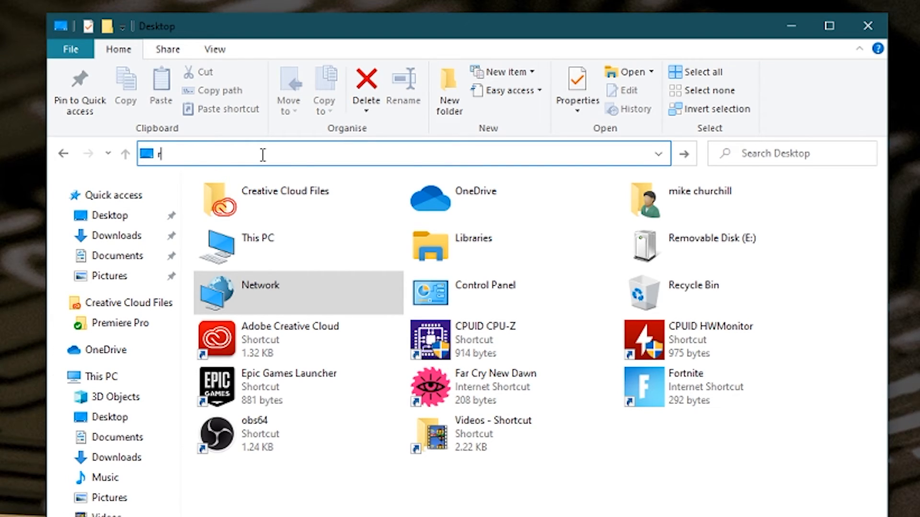
pyautogui.write('yzen1700')
pyautogui.press('Home')
pyautogui.write('\\\\')
pyautogui.press('Right')
pyautogui.press('Right')
pyautogui.press('Right')
pyautogui.press('Right')
pyautogui.press('Right')
pyautogui.press('Right')
pyautogui.press('Right')
pyautogui.press('Return')
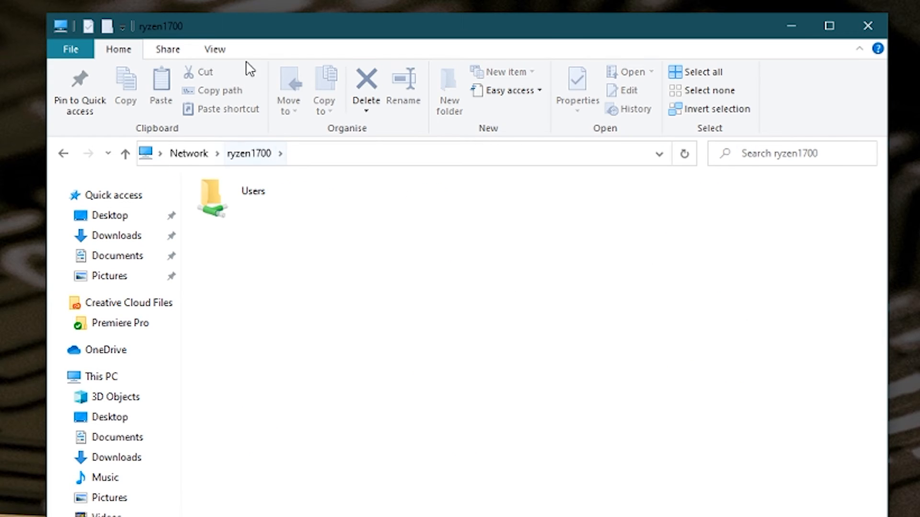
# Open the shared Videos folder on ryzen1700 through the Users share and the user's profile folder.
pyautogui.doubleClick(221, 211)
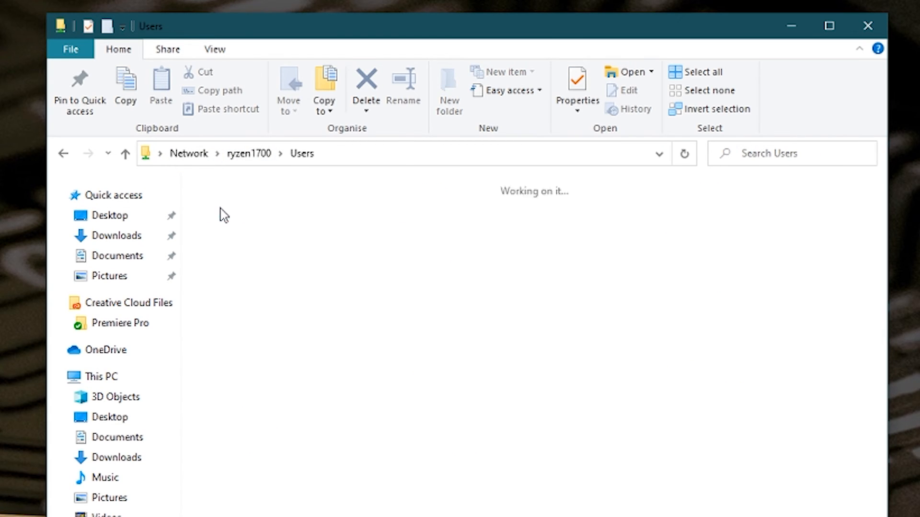
pyautogui.doubleClick(316, 281)
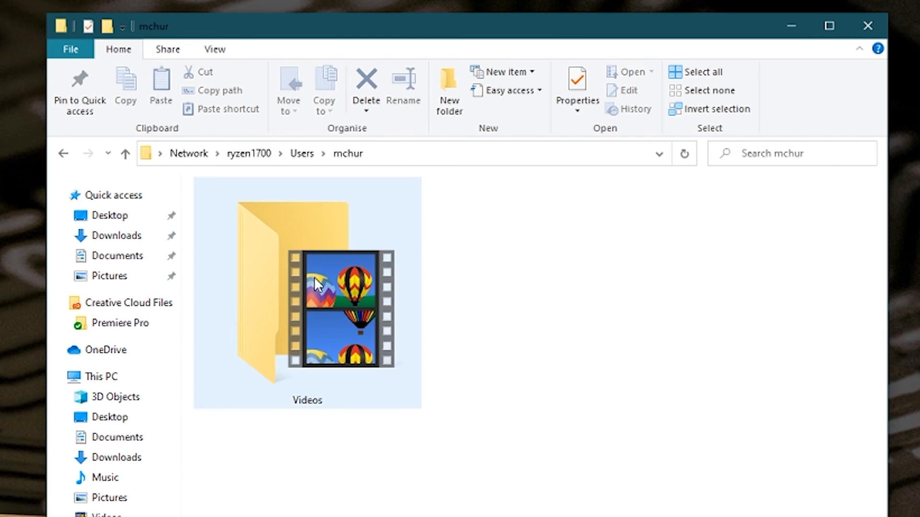
pyautogui.doubleClick(306, 307)
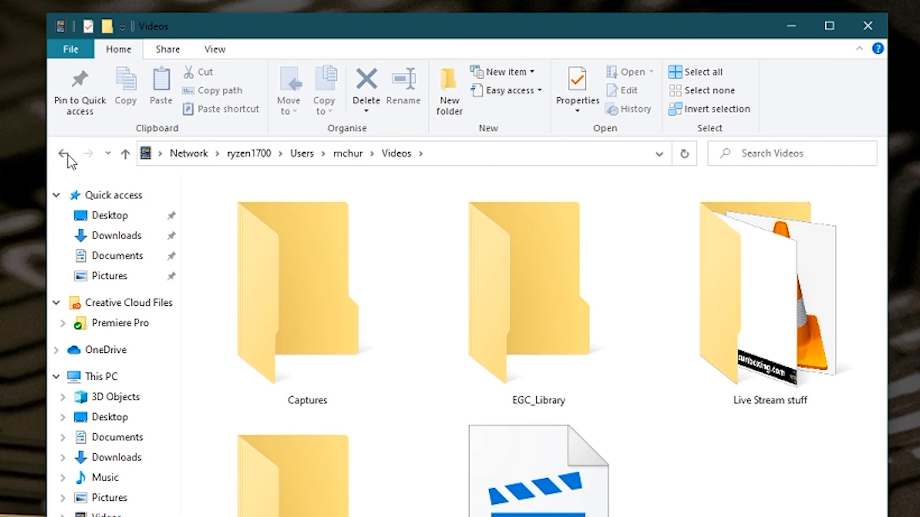
# Return to the user's profile folder, view the available actions for the Videos folder and close the File Explorer window.
pyautogui.click(66, 154)
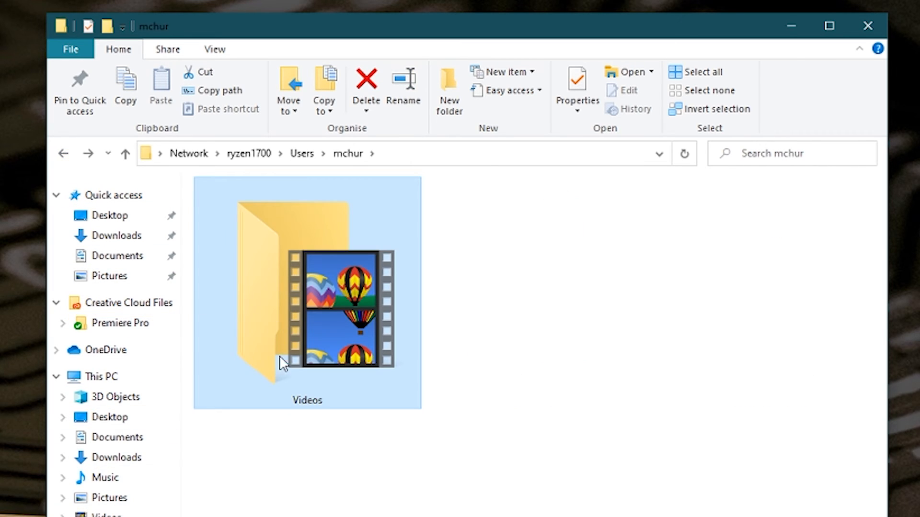
pyautogui.rightClick(289, 251)
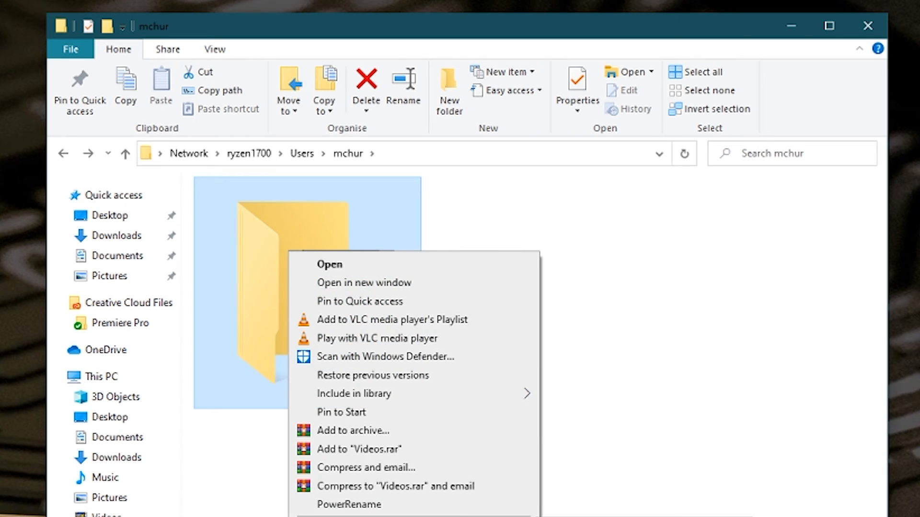
pyautogui.click(870, 24)
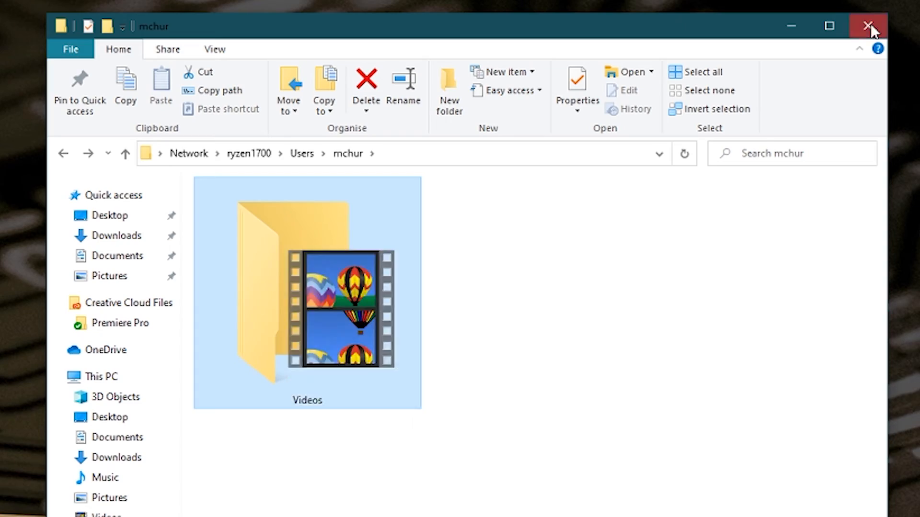